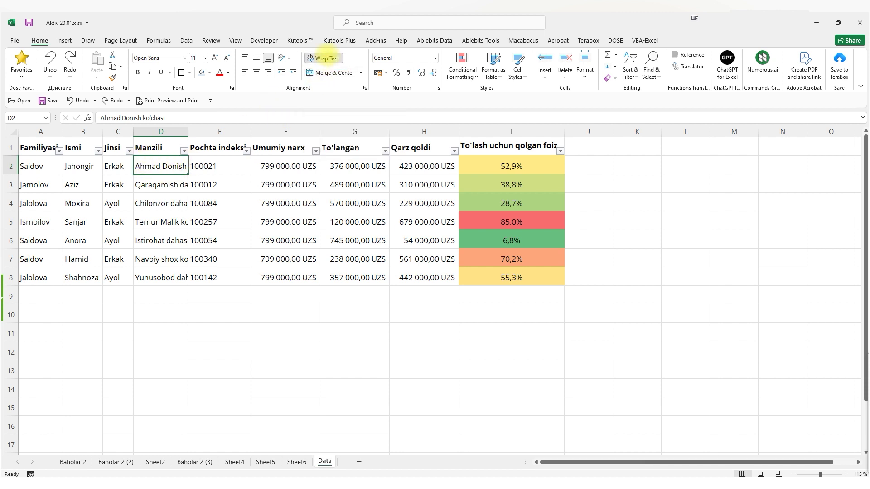
Wrap the text of the Manzili addresses in D2:D8 and widen column D to fit each address on one line.
{"action": "left_click", "coordinate": [327, 58]}
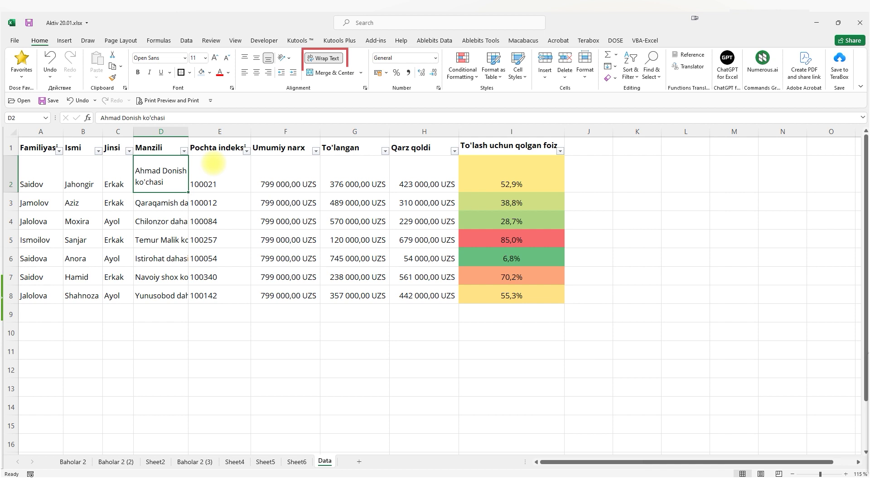
{"action": "left_click_drag", "start_coordinate": [167, 202], "coordinate": [164, 292]}
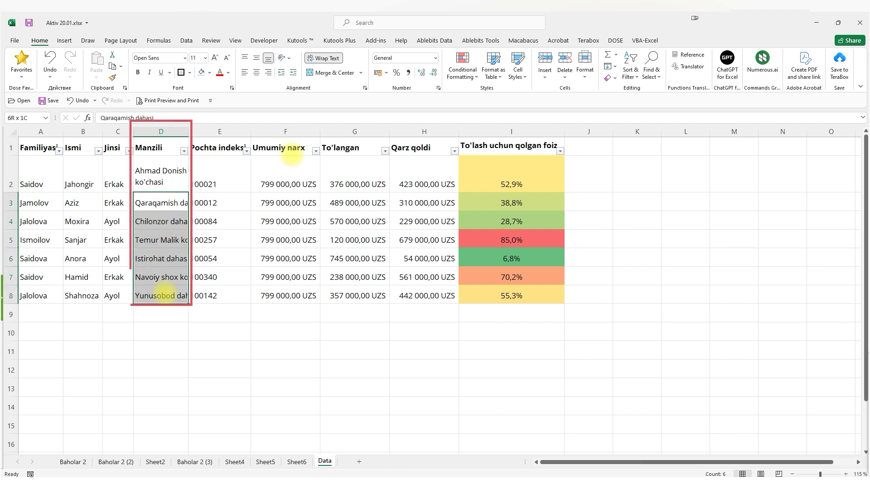
{"action": "left_click", "coordinate": [324, 58]}
{"action": "left_click", "coordinate": [269, 245]}
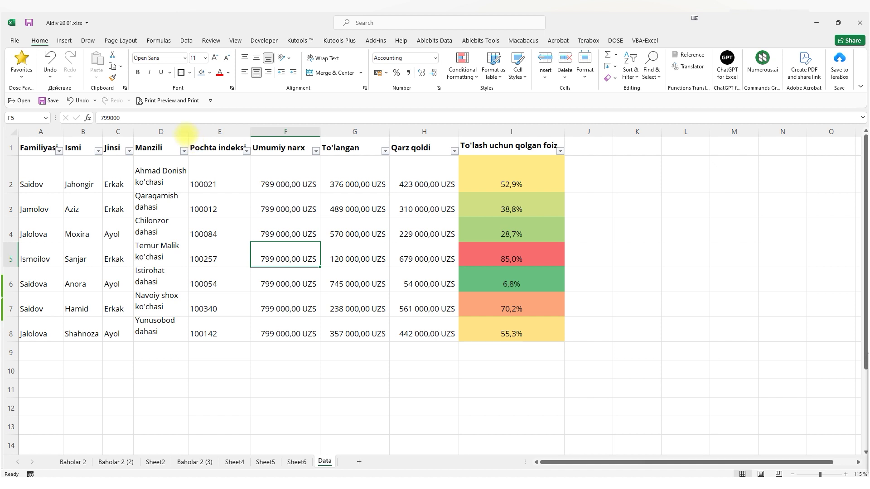
{"action": "left_click_drag", "start_coordinate": [189, 132], "coordinate": [191, 132]}
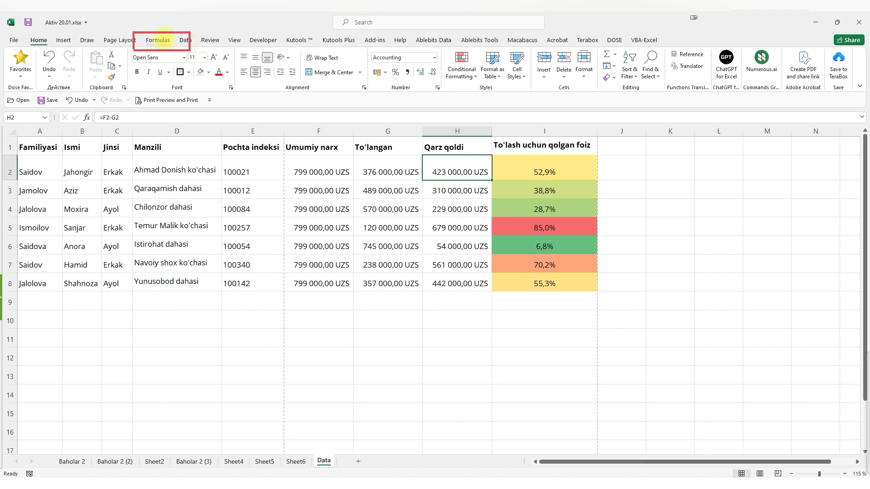
Show the formulas behind the values on the Data sheet.
{"action": "left_click", "coordinate": [158, 40]}
{"action": "left_click", "coordinate": [448, 55]}
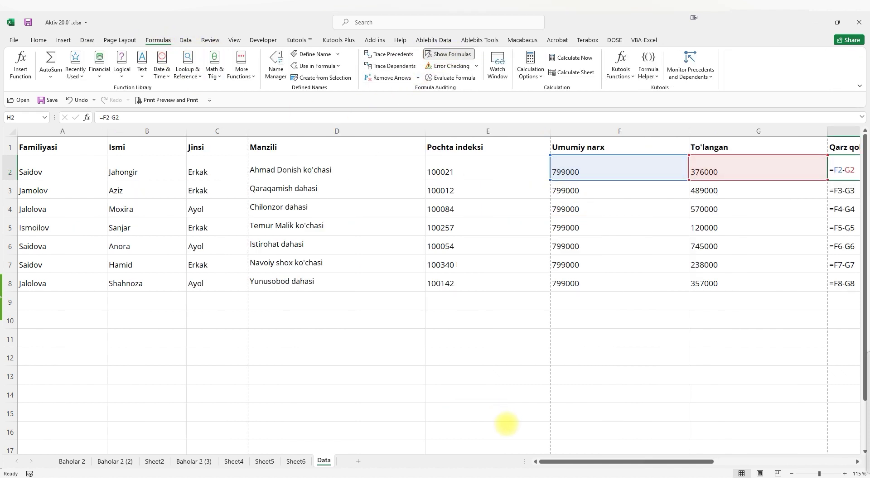
{"action": "scroll", "coordinate": [472, 240], "scroll_direction": "down", "scroll_amount": 1}
{"action": "right_click", "coordinate": [252, 131]}
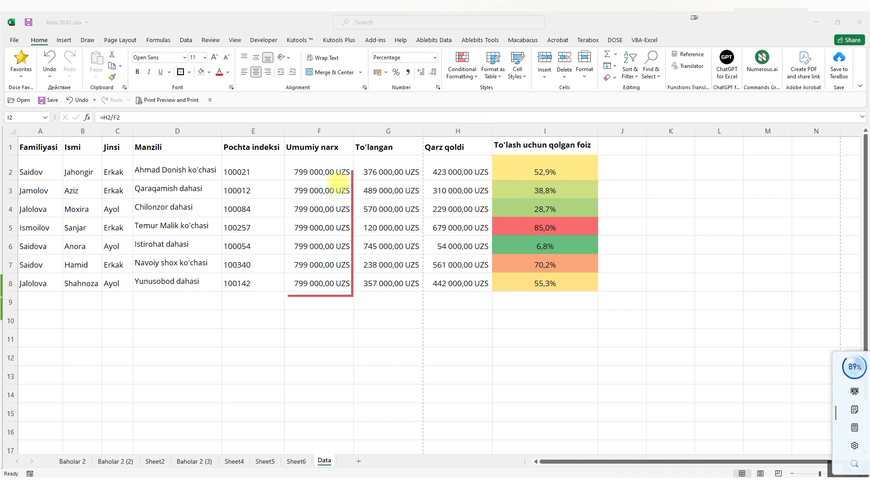
Inspect the row 2 contents of the Umumiy narx, To'langan, Qarz qoldi and To'lash uchun qolgan foiz columns.
{"action": "left_click", "coordinate": [333, 172]}
{"action": "left_click", "coordinate": [390, 171]}
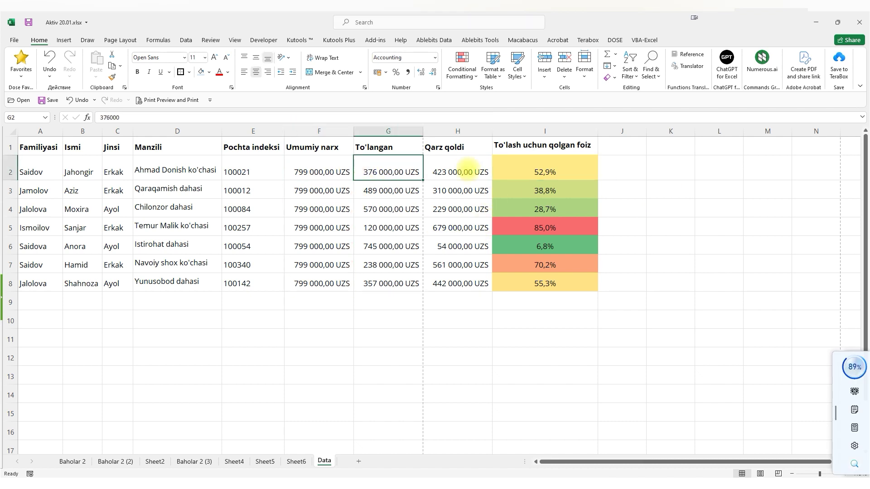
{"action": "left_click", "coordinate": [467, 171]}
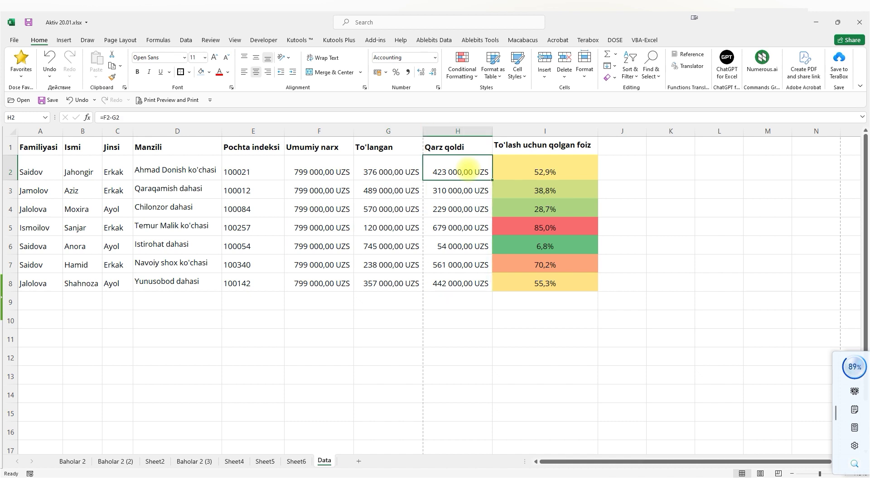
{"action": "left_click", "coordinate": [545, 172]}
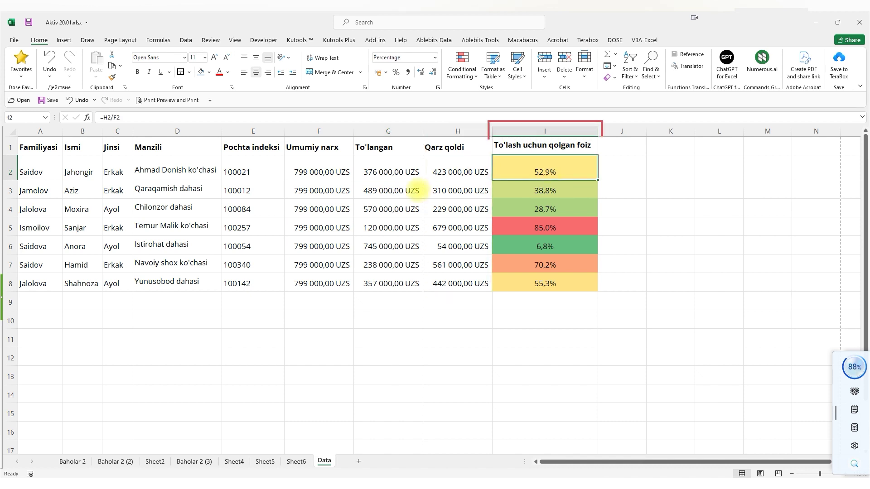
{"action": "left_click", "coordinate": [407, 212]}
Format the Umumiy narx amounts in F2:F8 as accounting values with the $ symbol.
{"action": "left_click_drag", "start_coordinate": [317, 171], "coordinate": [317, 283]}
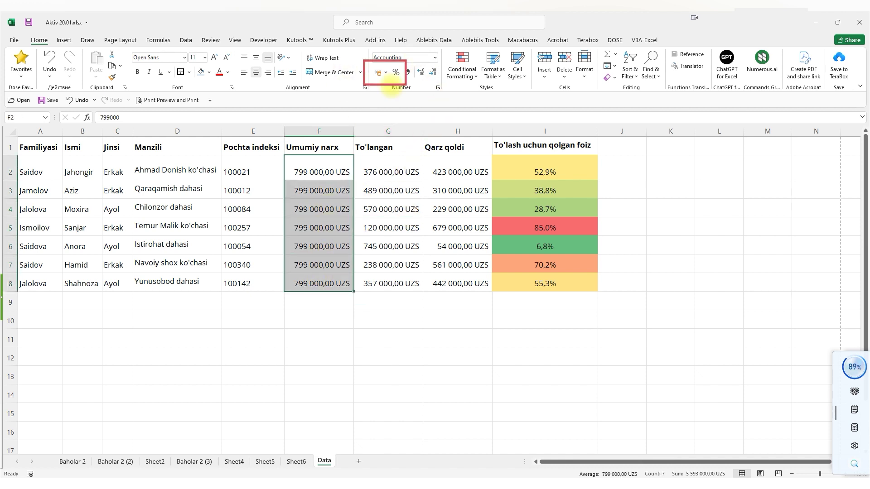
{"action": "left_click", "coordinate": [434, 58]}
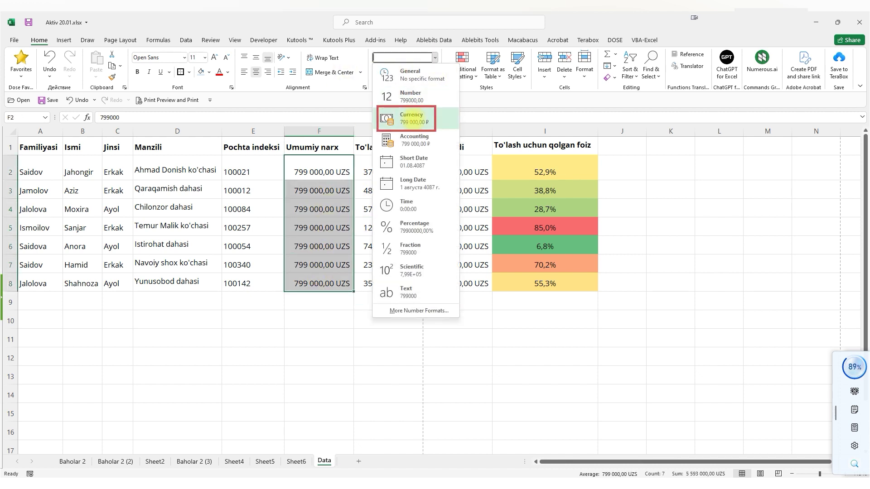
{"action": "left_click", "coordinate": [413, 118]}
{"action": "left_click", "coordinate": [385, 72]}
{"action": "key", "text": "Escape"}
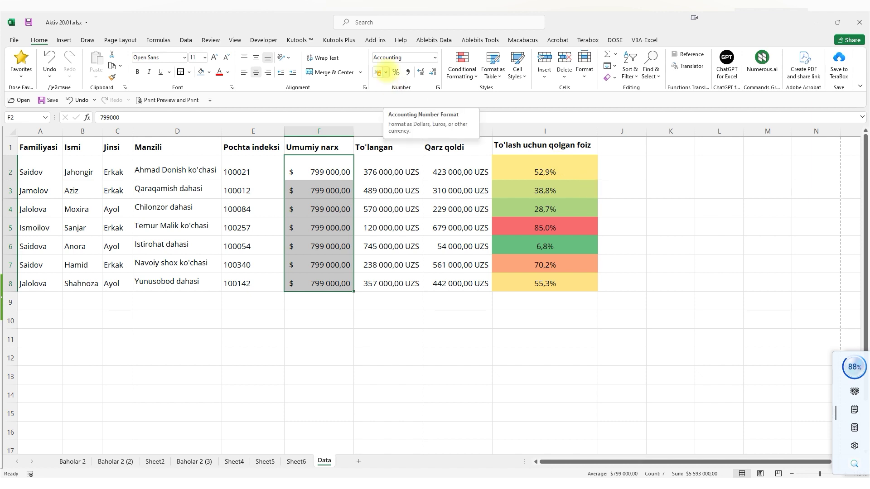
Format the Umumiy narx amounts in F2:F8 as Currency with two decimal places and the UZS symbol.
{"action": "left_click", "coordinate": [385, 72]}
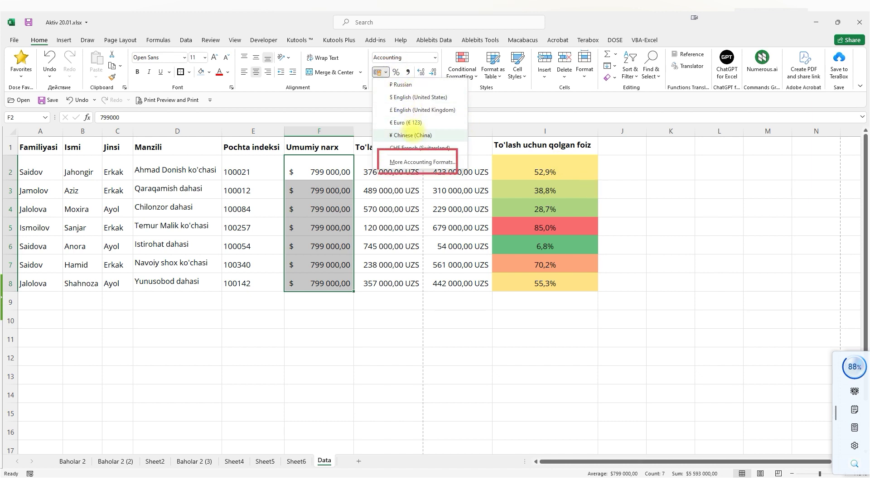
{"action": "left_click", "coordinate": [419, 162]}
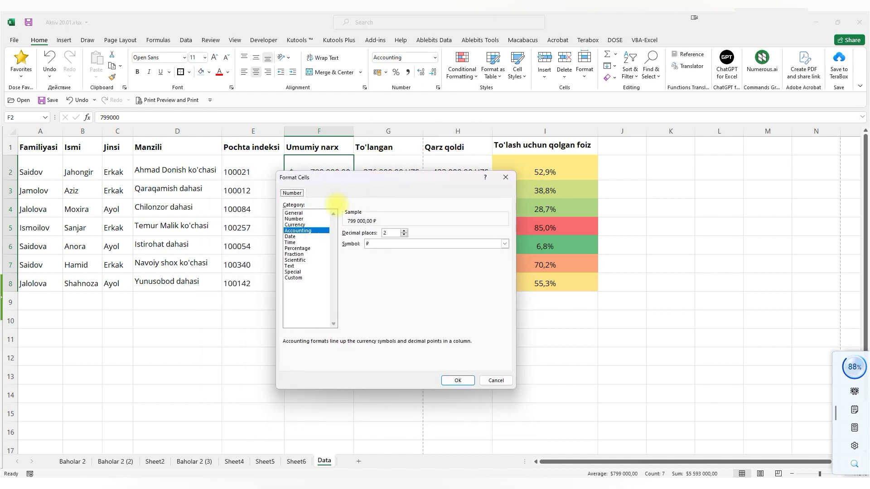
{"action": "left_click", "coordinate": [295, 225]}
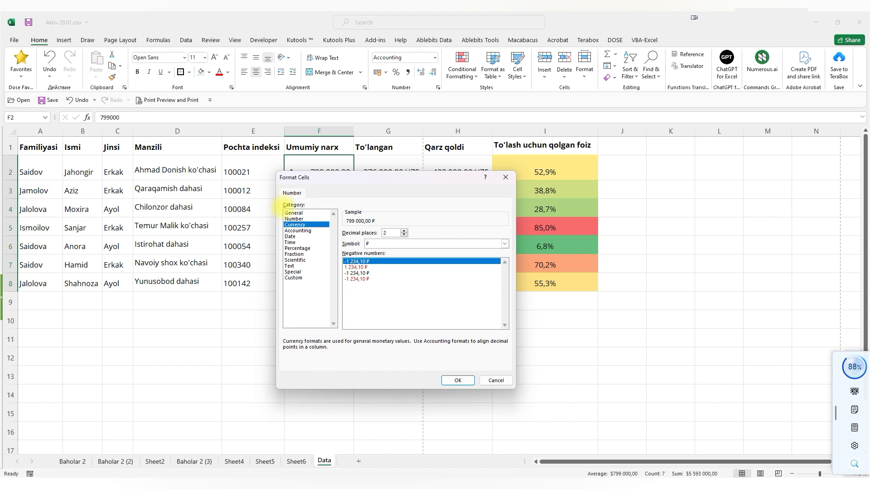
{"action": "left_click", "coordinate": [394, 244]}
{"action": "scroll", "coordinate": [503, 271], "scroll_direction": "up", "scroll_amount": 2}
{"action": "left_click_drag", "start_coordinate": [505, 271], "coordinate": [505, 351]}
{"action": "left_click", "coordinate": [496, 302]}
{"action": "left_click", "coordinate": [505, 243]}
{"action": "left_click", "coordinate": [385, 342]}
{"action": "left_click", "coordinate": [458, 381]}
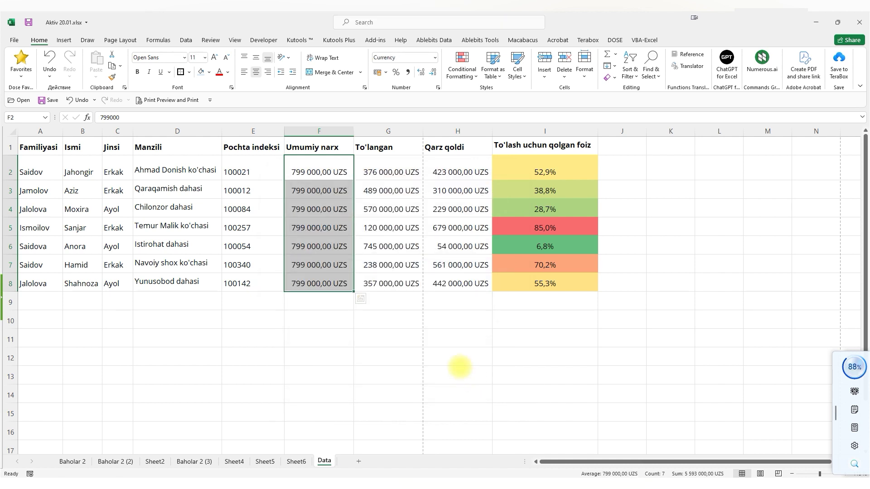
Examine the remaining-percentage formulas in I2 and I4, the To'langan amounts in G2:G8 and the debt formula in H5.
{"action": "left_click", "coordinate": [558, 172]}
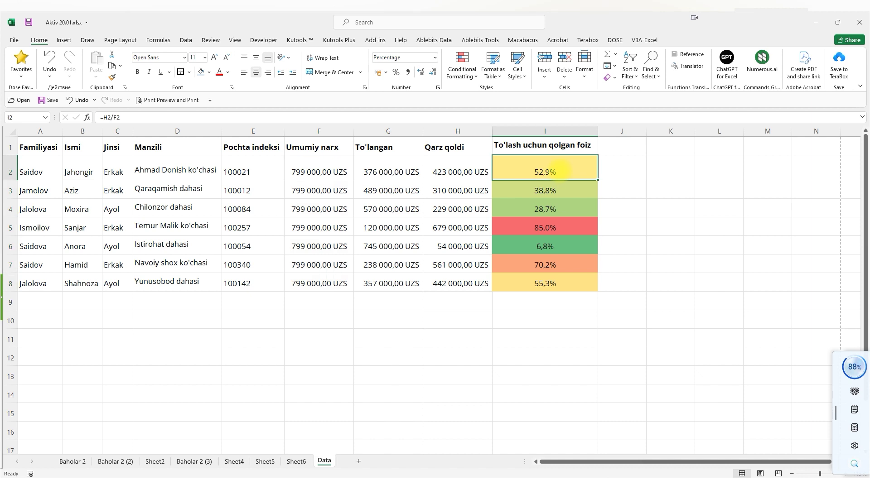
{"action": "left_click", "coordinate": [570, 211]}
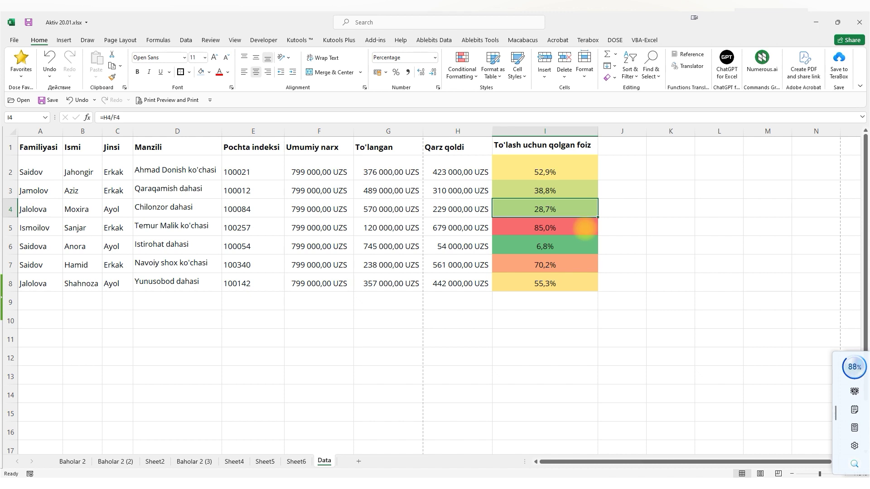
{"action": "left_click", "coordinate": [541, 171]}
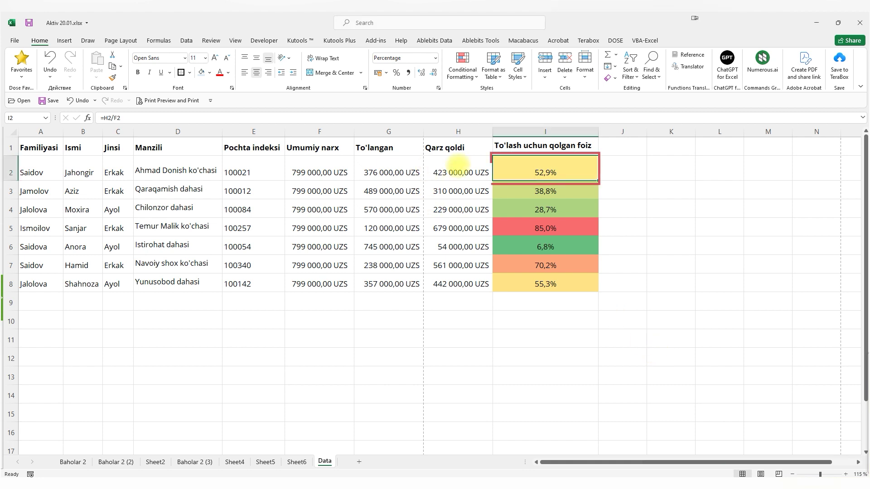
{"action": "left_click", "coordinate": [402, 172]}
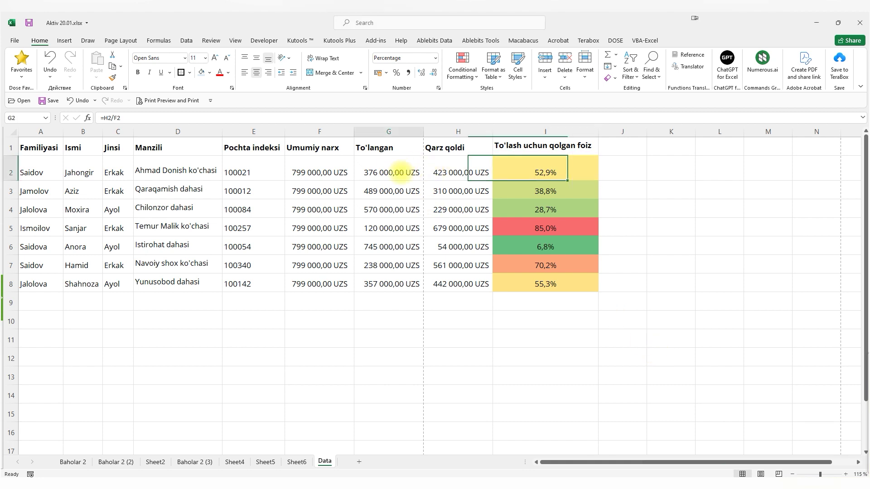
{"action": "left_click_drag", "start_coordinate": [402, 173], "coordinate": [392, 274]}
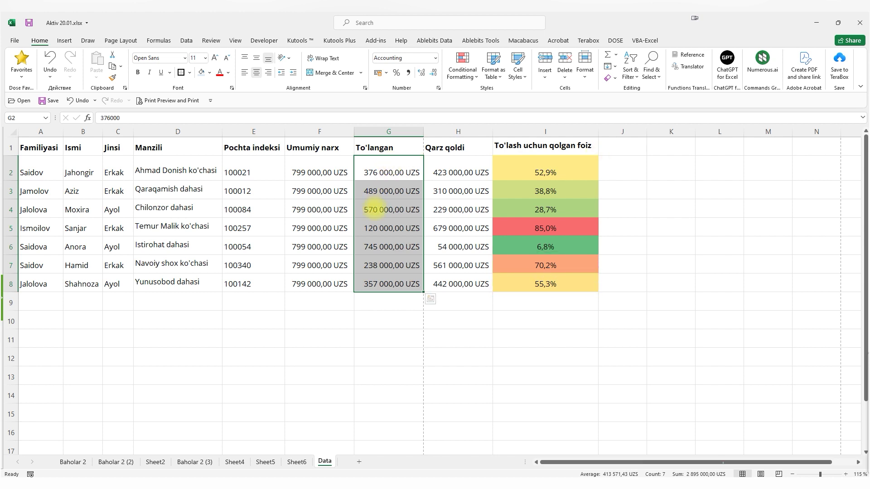
{"action": "left_click", "coordinate": [432, 228]}
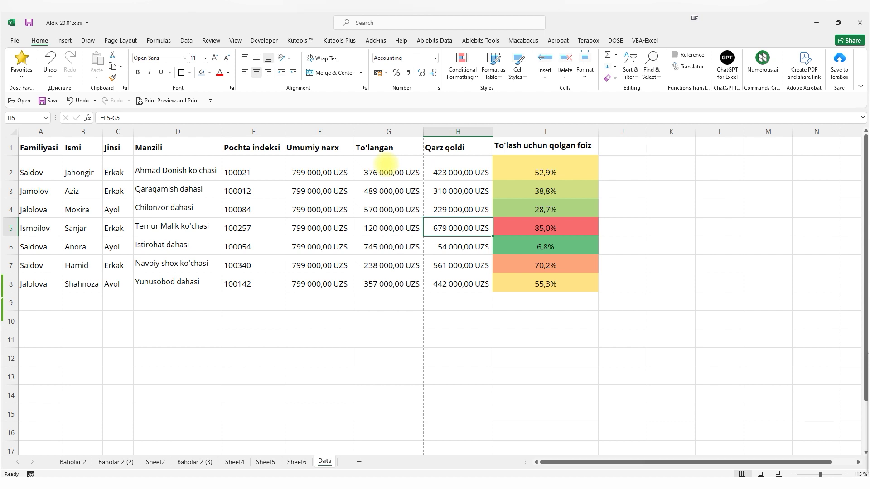
Open the Color Scales conditional formatting options for the To'langan amounts in G2:G8.
{"action": "left_click", "coordinate": [383, 163]}
{"action": "left_click_drag", "start_coordinate": [388, 162], "coordinate": [381, 280]}
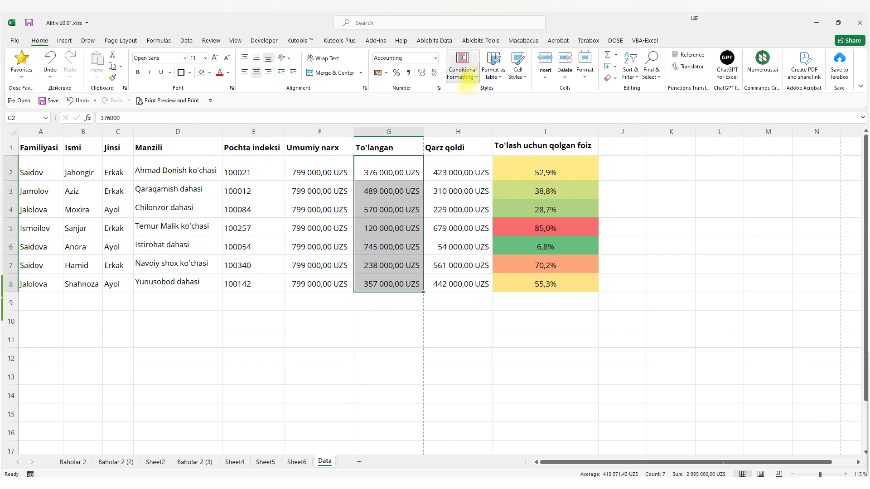
{"action": "left_click", "coordinate": [464, 72]}
{"action": "mouse_move", "coordinate": [480, 163]}
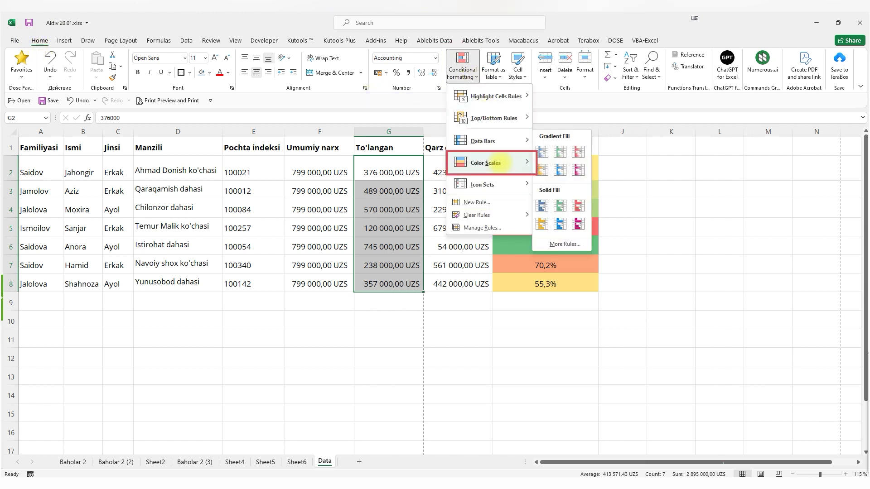